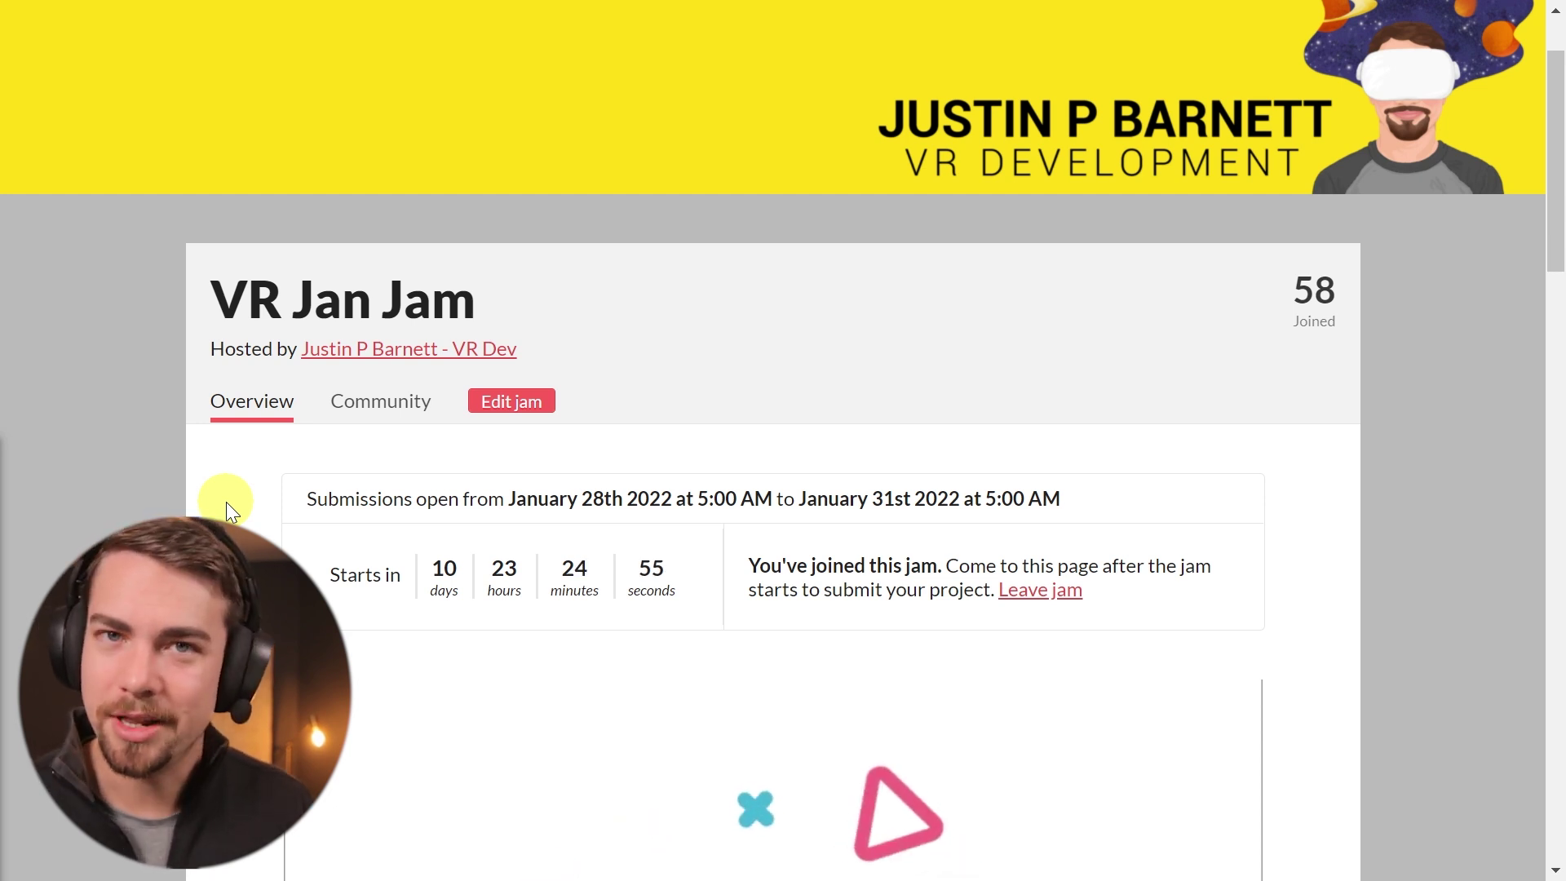
scroll(187, 382, "down", 2)
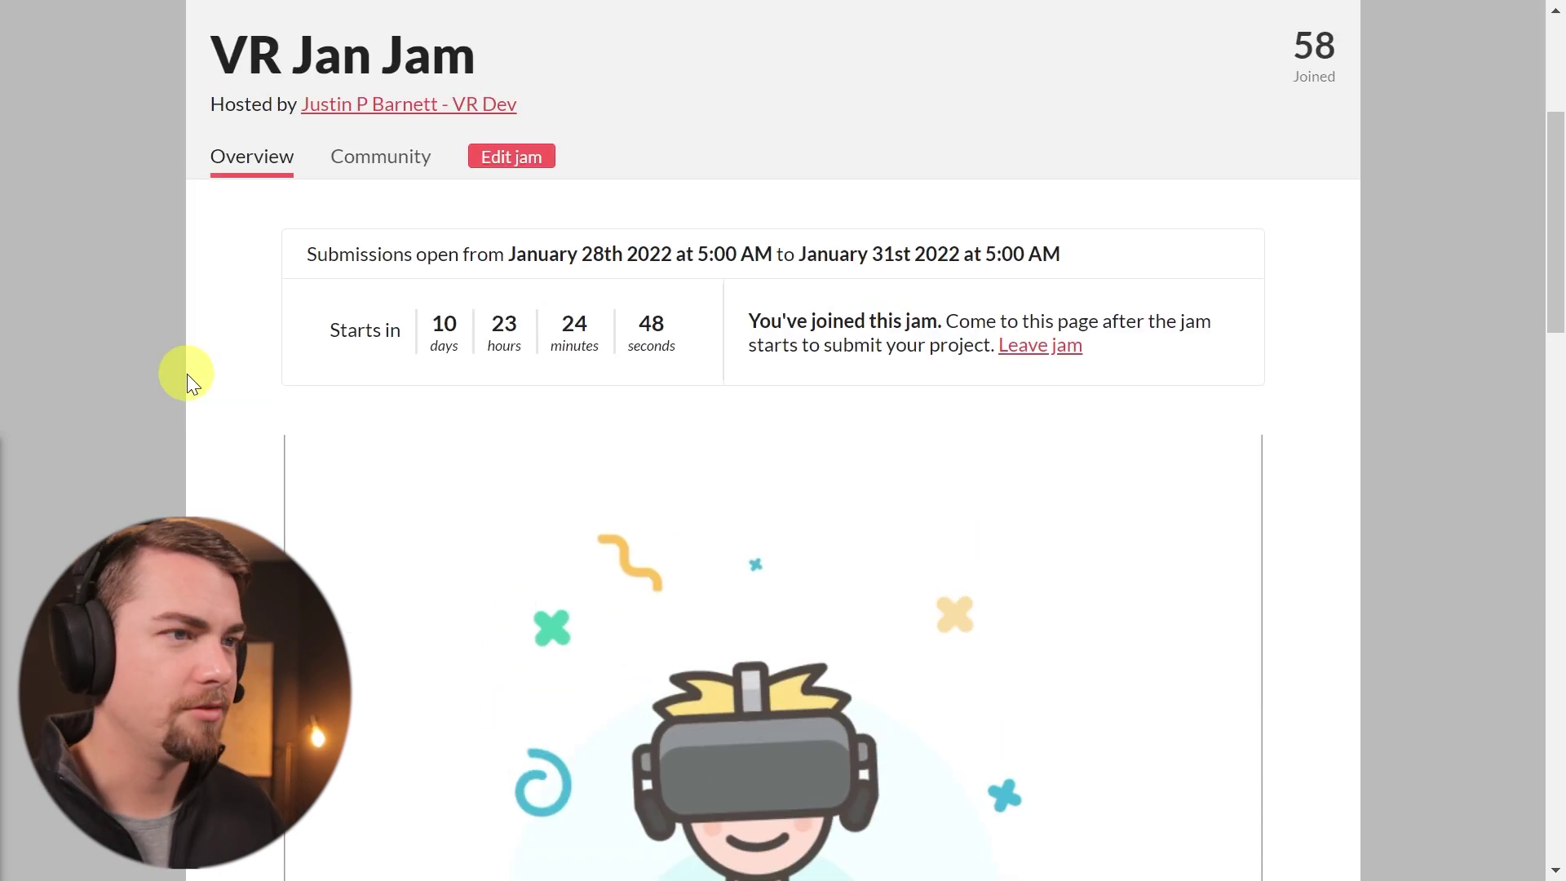
scroll(196, 379, "down", 5)
scroll(200, 379, "down", 2)
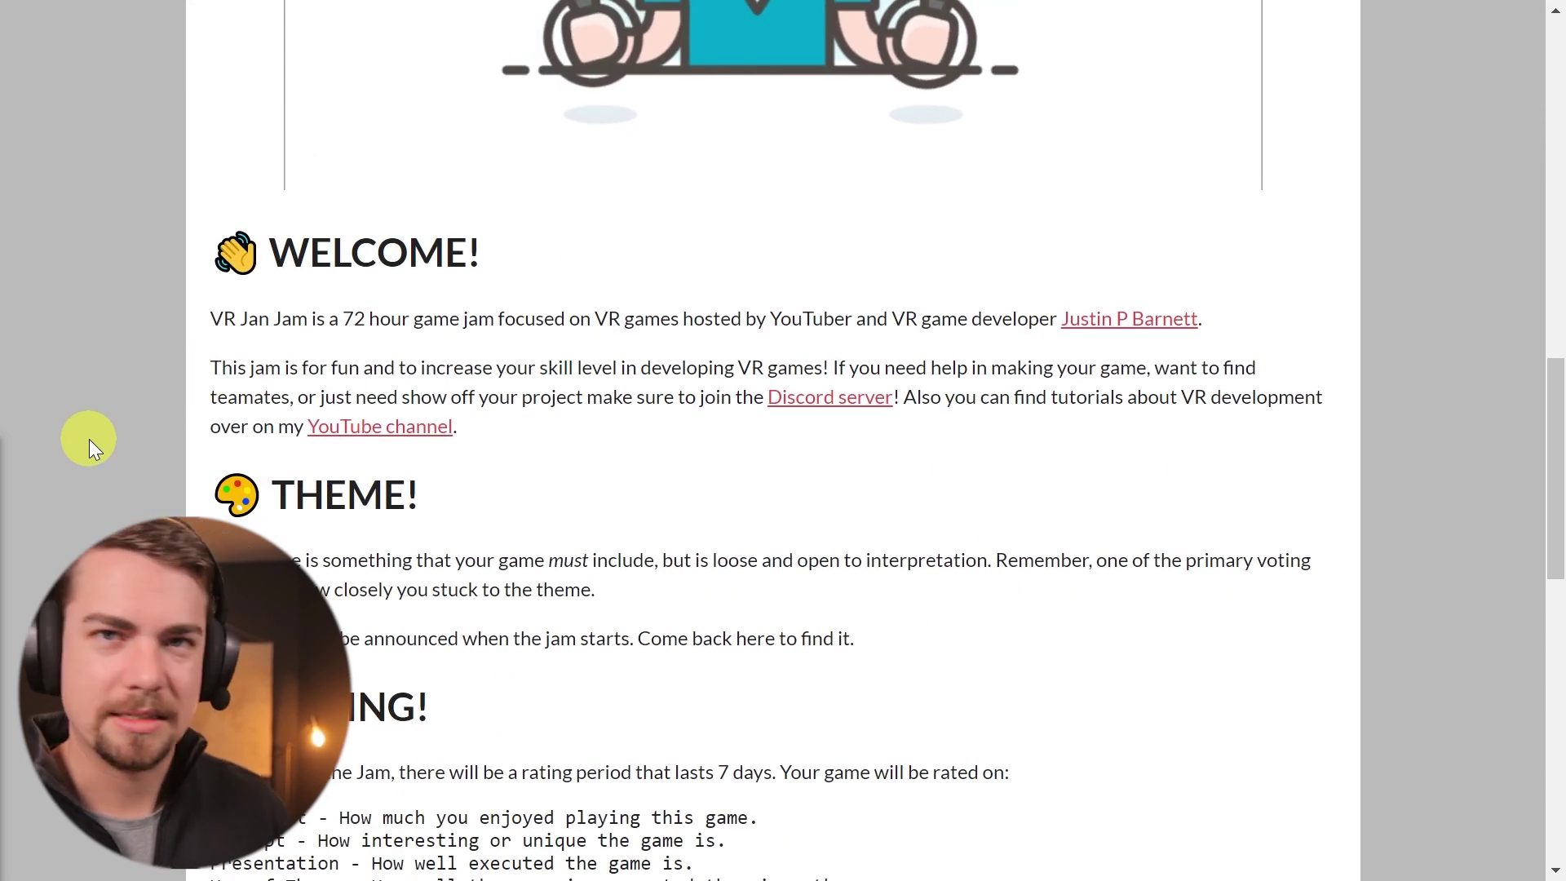
scroll(90, 439, "down", 1)
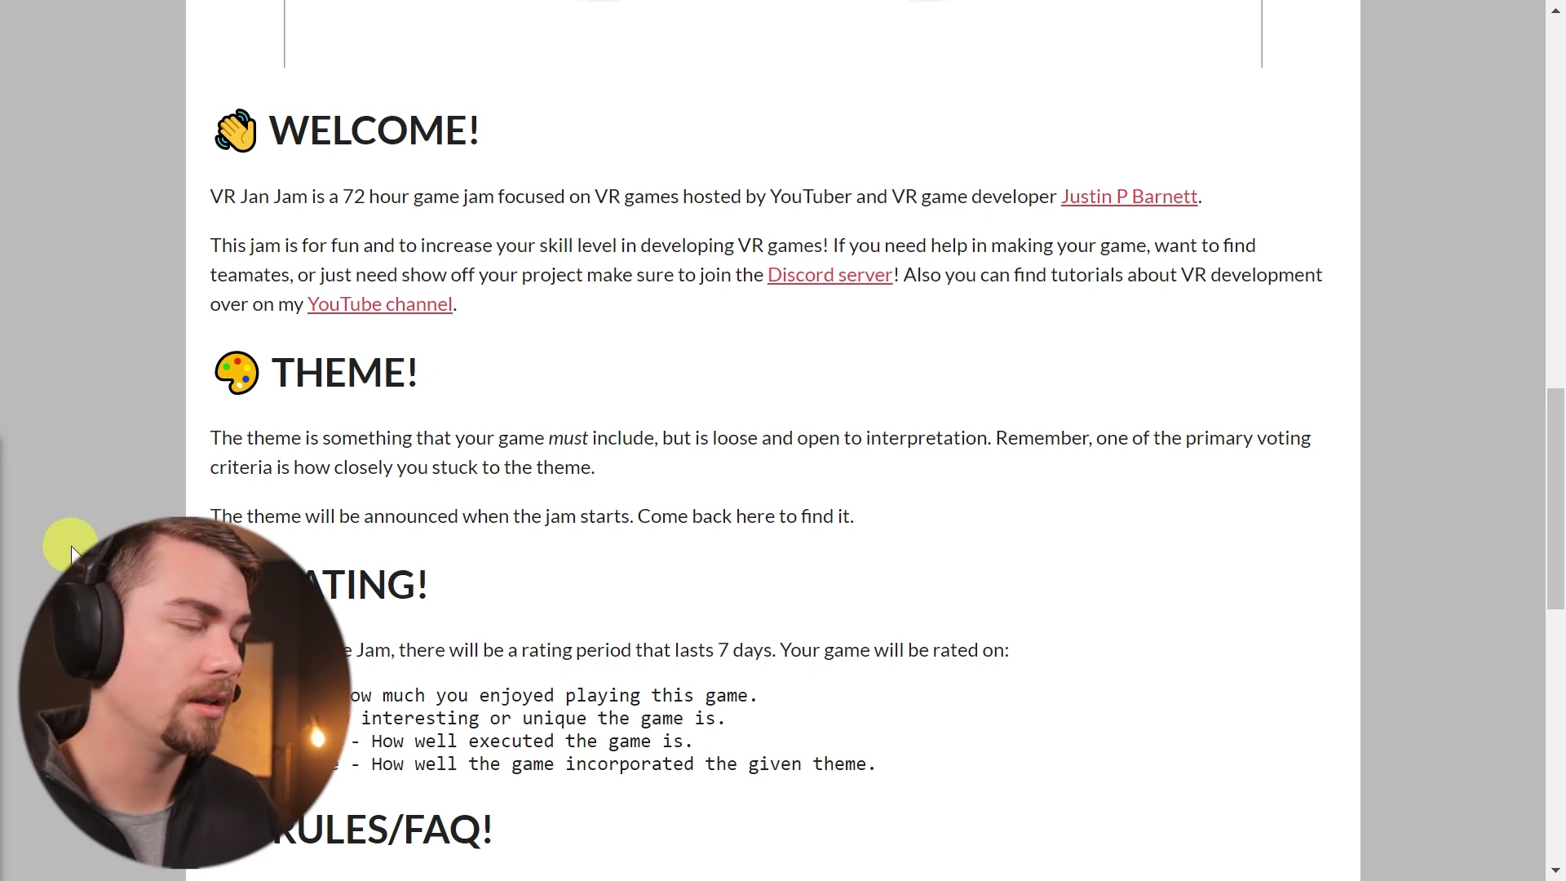
scroll(70, 554, "up", 4)
scroll(71, 553, "up", 6)
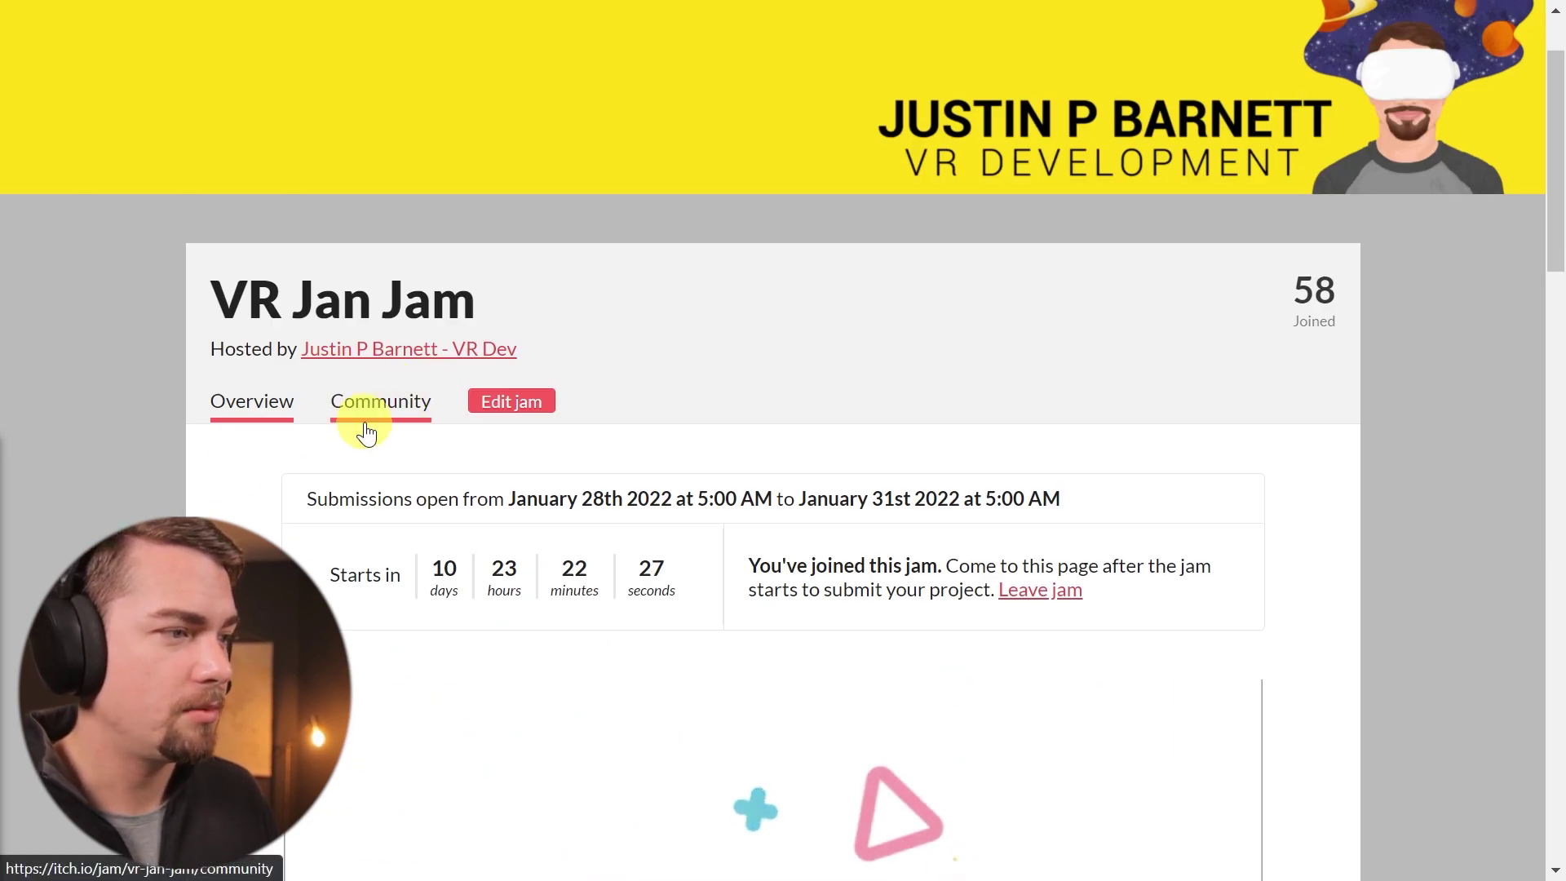
scroll(364, 431, "down", 2)
scroll(368, 425, "down", 5)
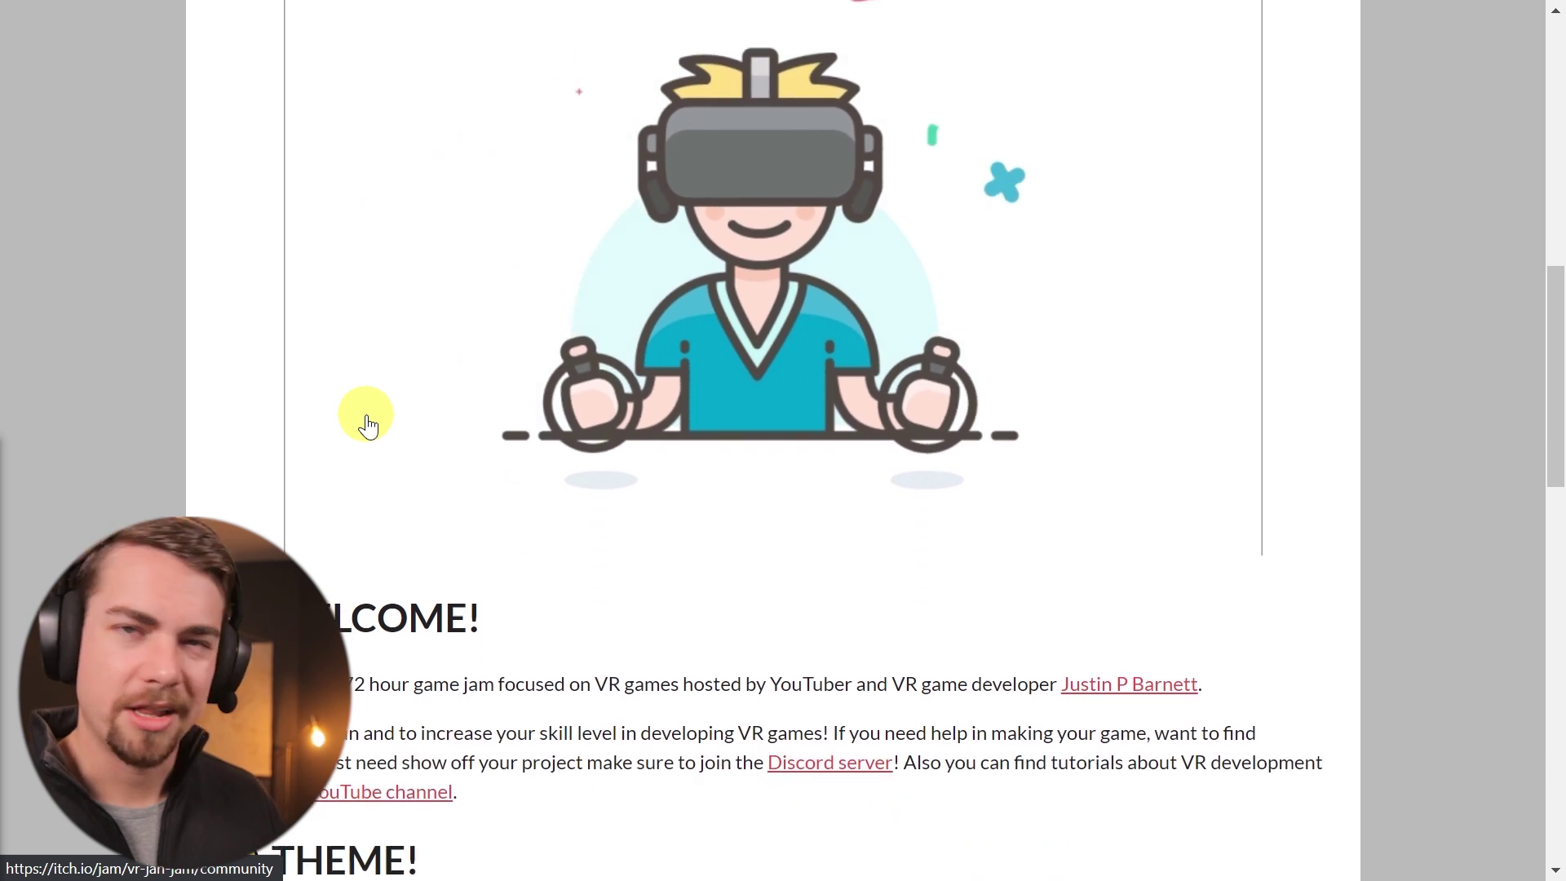
scroll(331, 425, "down", 1)
scroll(162, 490, "down", 2)
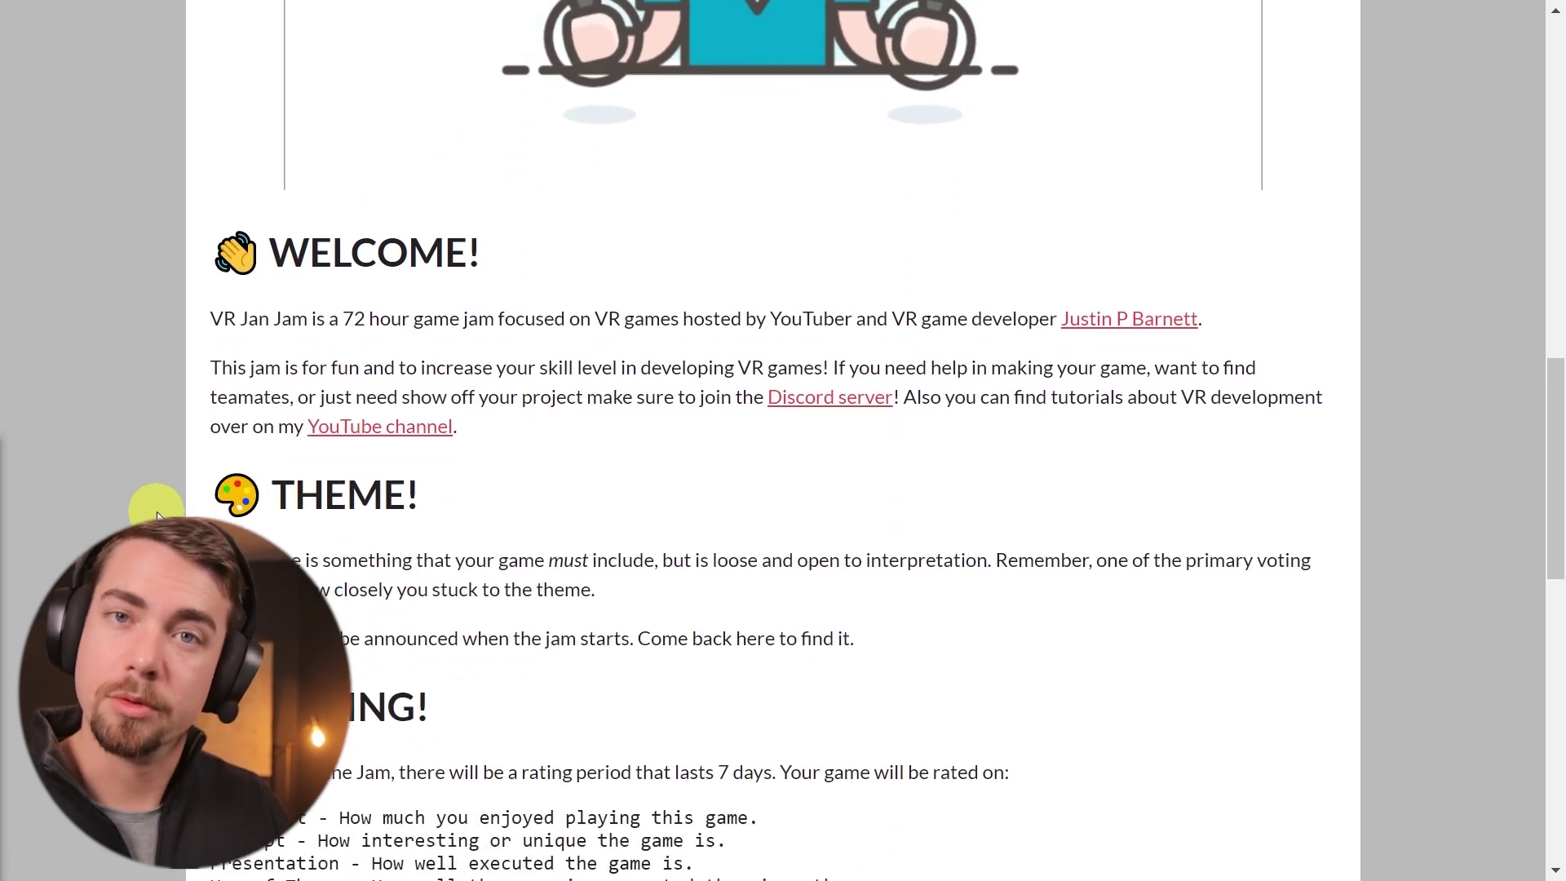
scroll(156, 512, "down", 1)
scroll(157, 512, "down", 2)
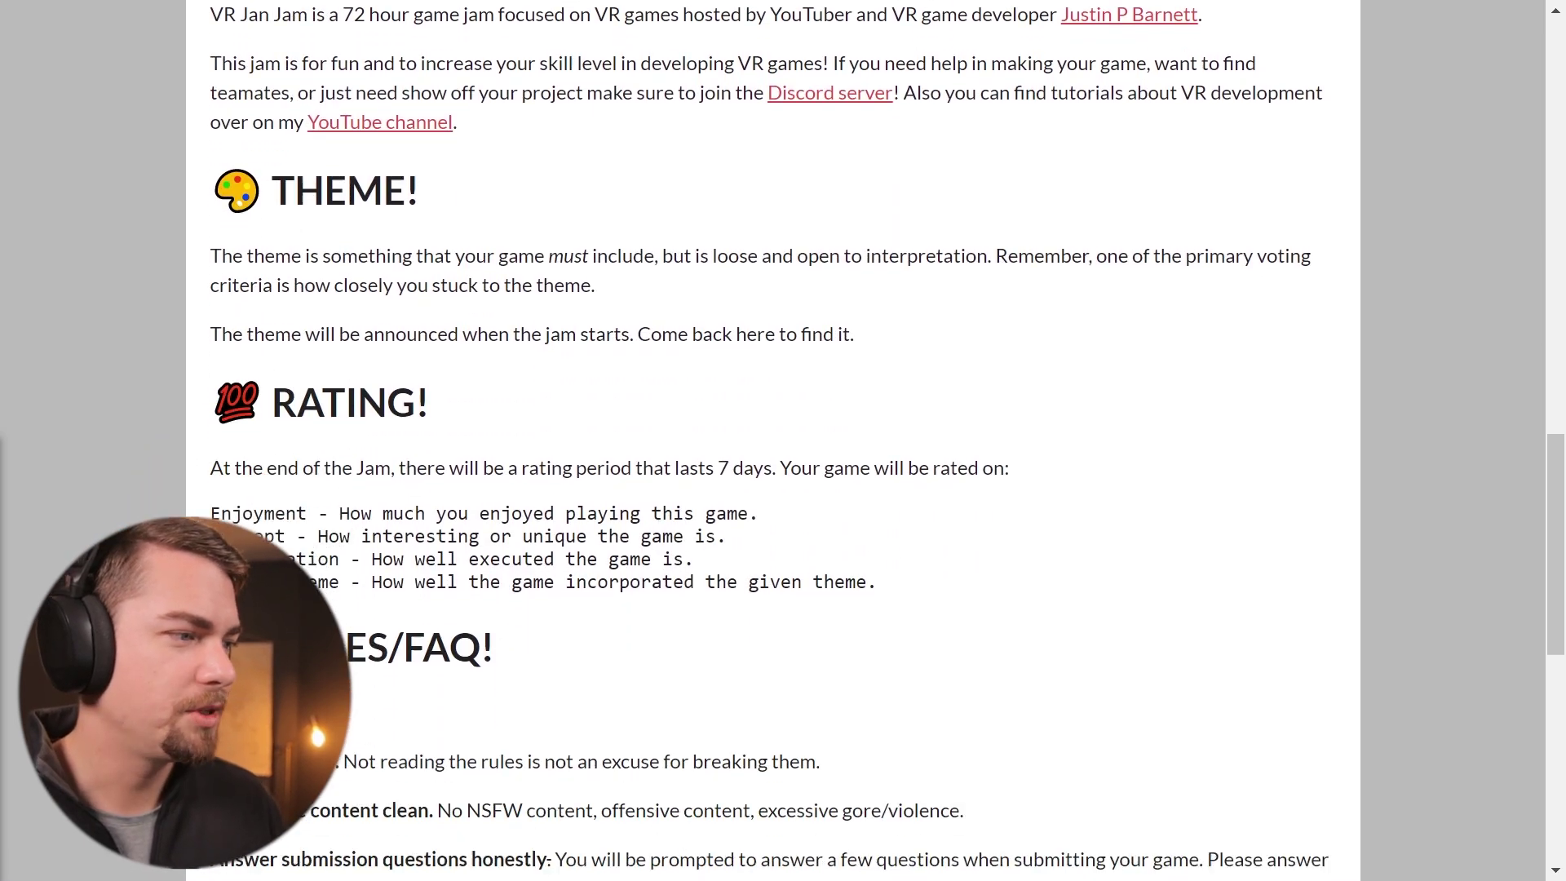
scroll(157, 511, "down", 1)
scroll(178, 509, "down", 2)
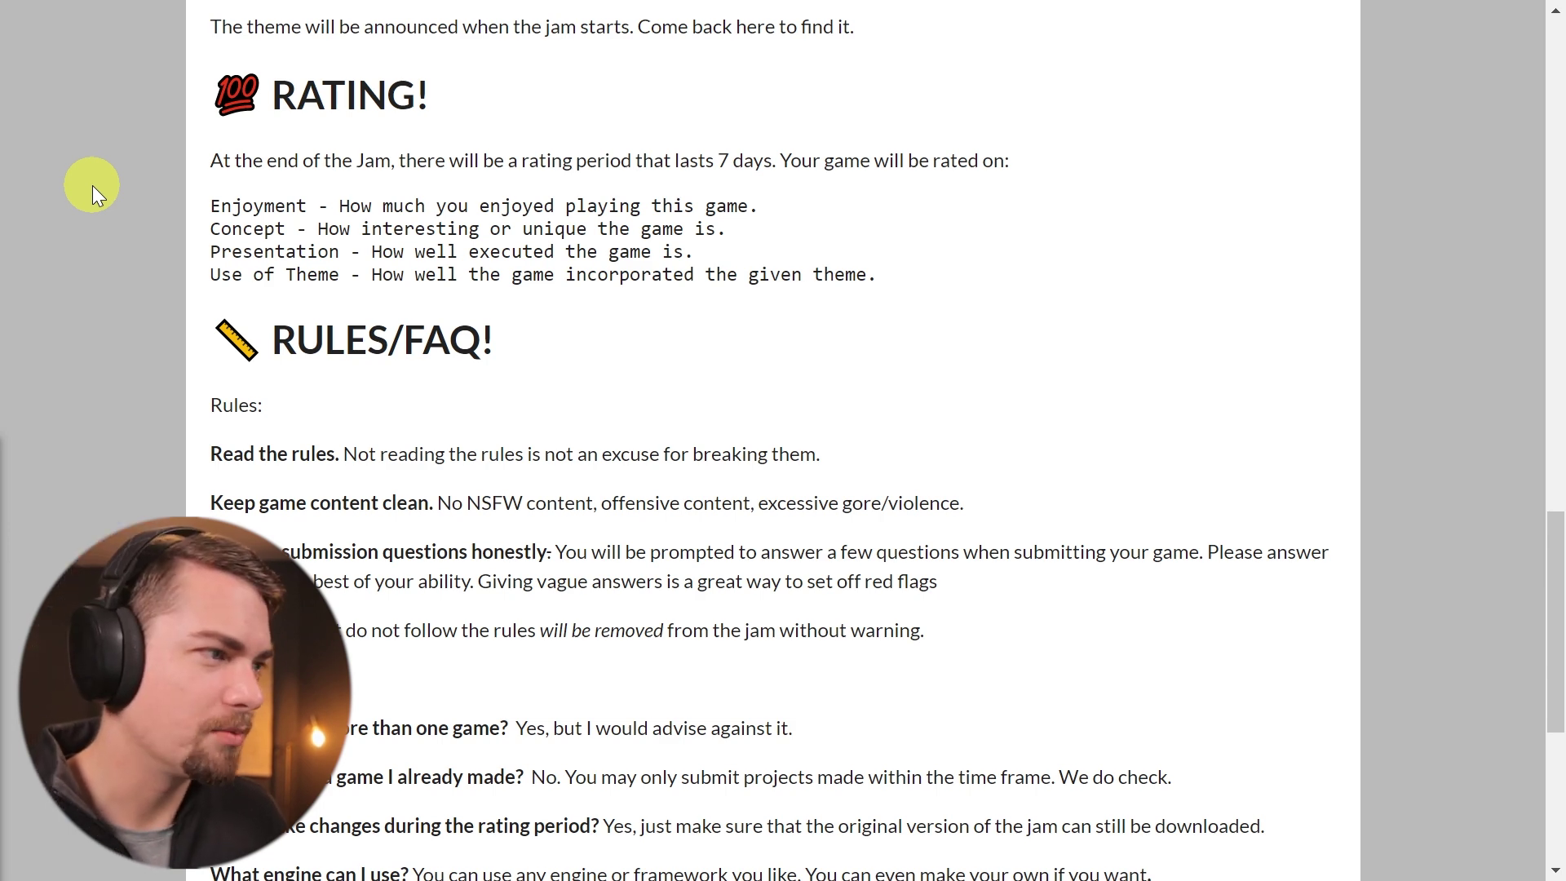
scroll(93, 184, "down", 2)
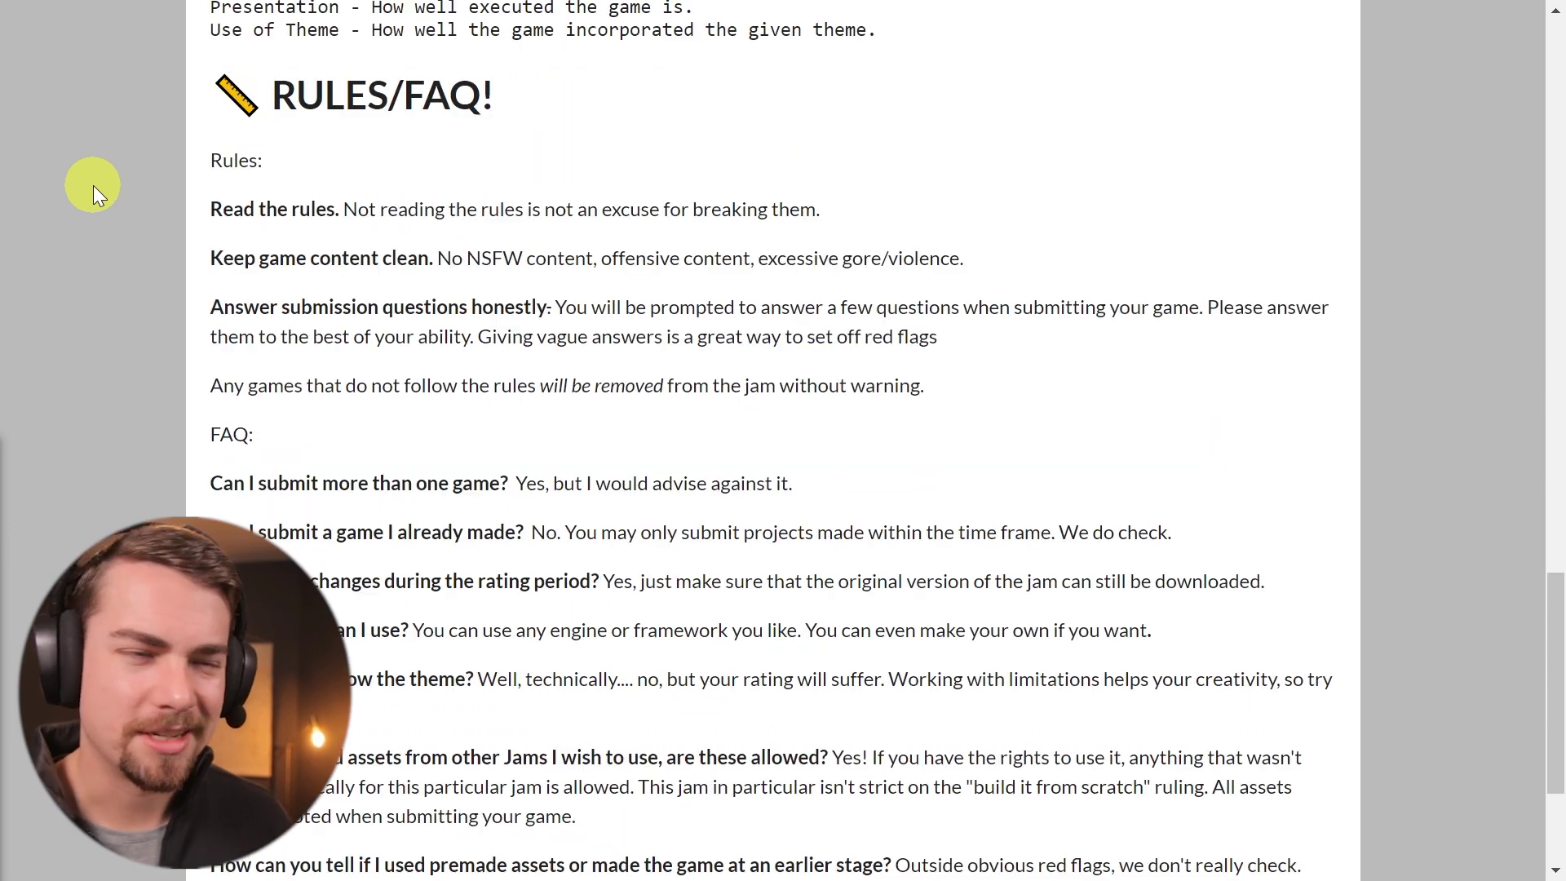
scroll(93, 186, "down", 1)
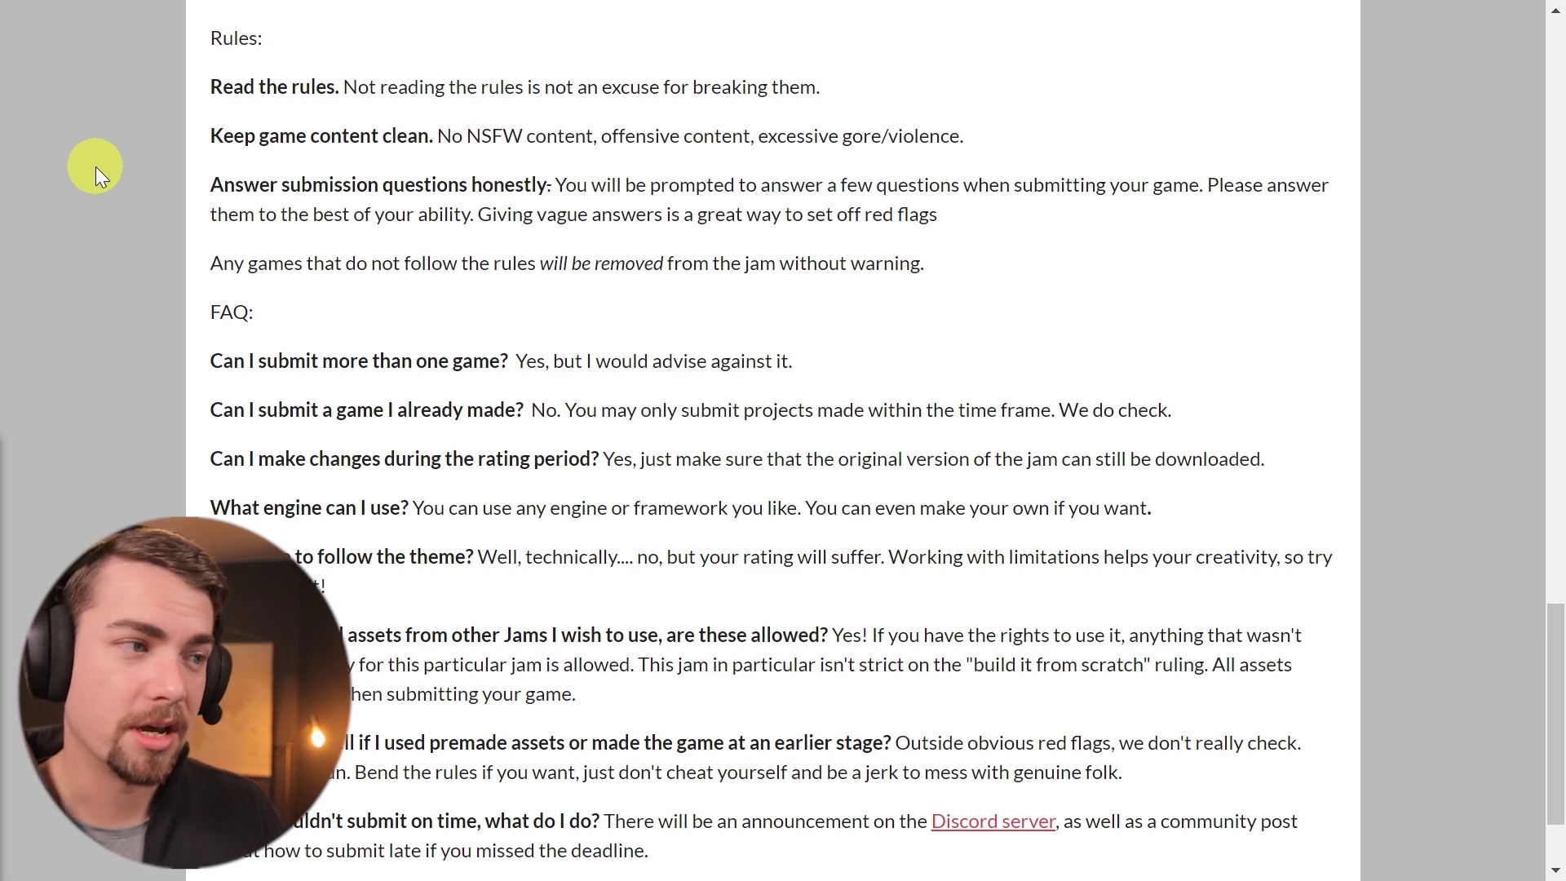
scroll(112, 166, "down", 1)
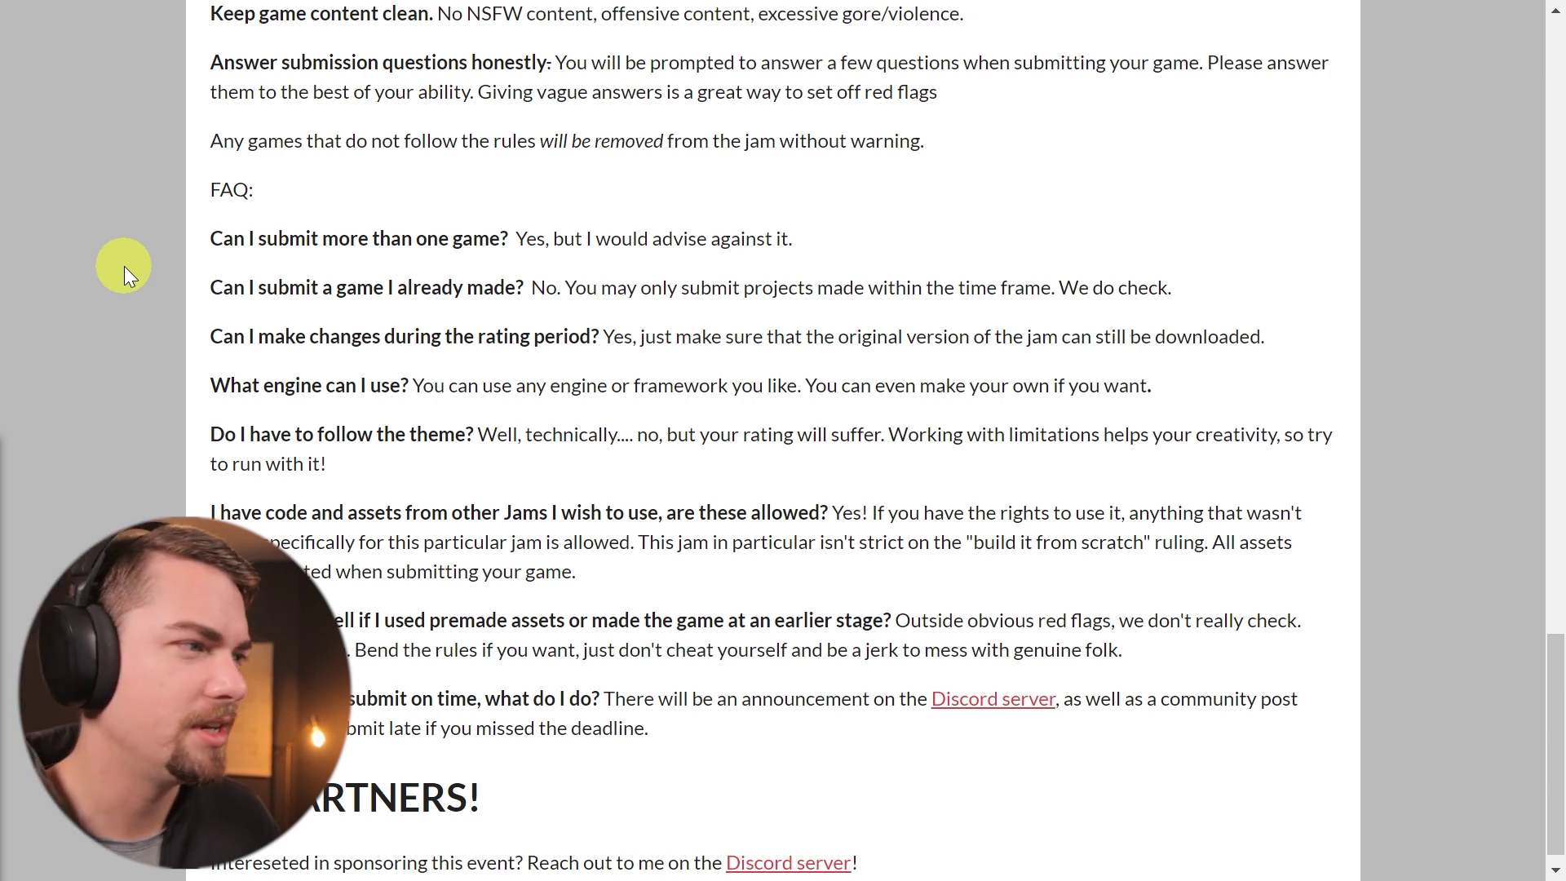
scroll(123, 266, "down", 1)
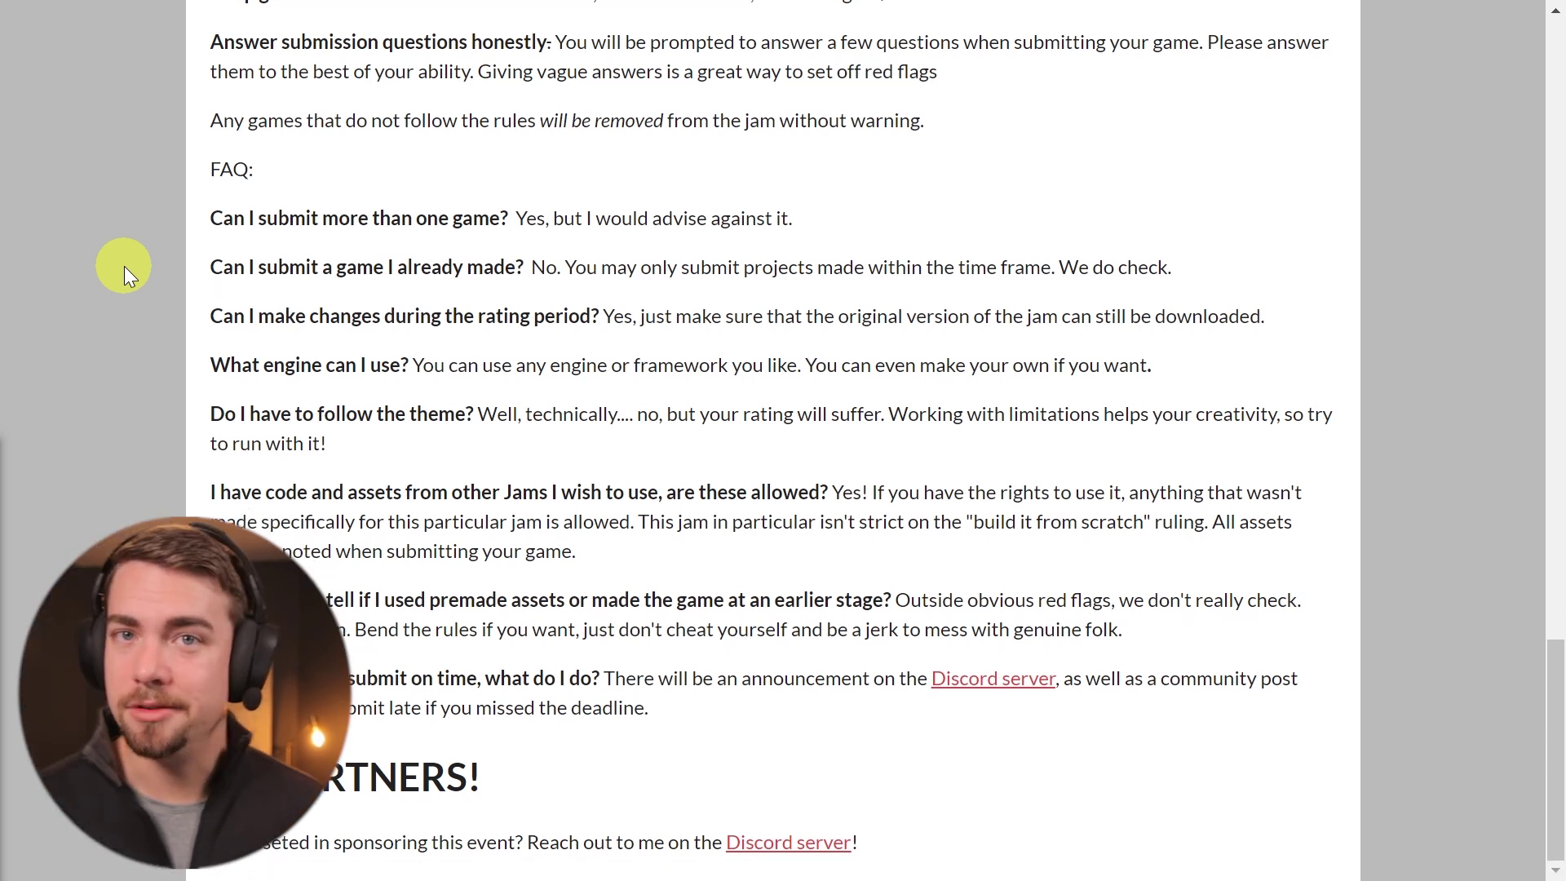